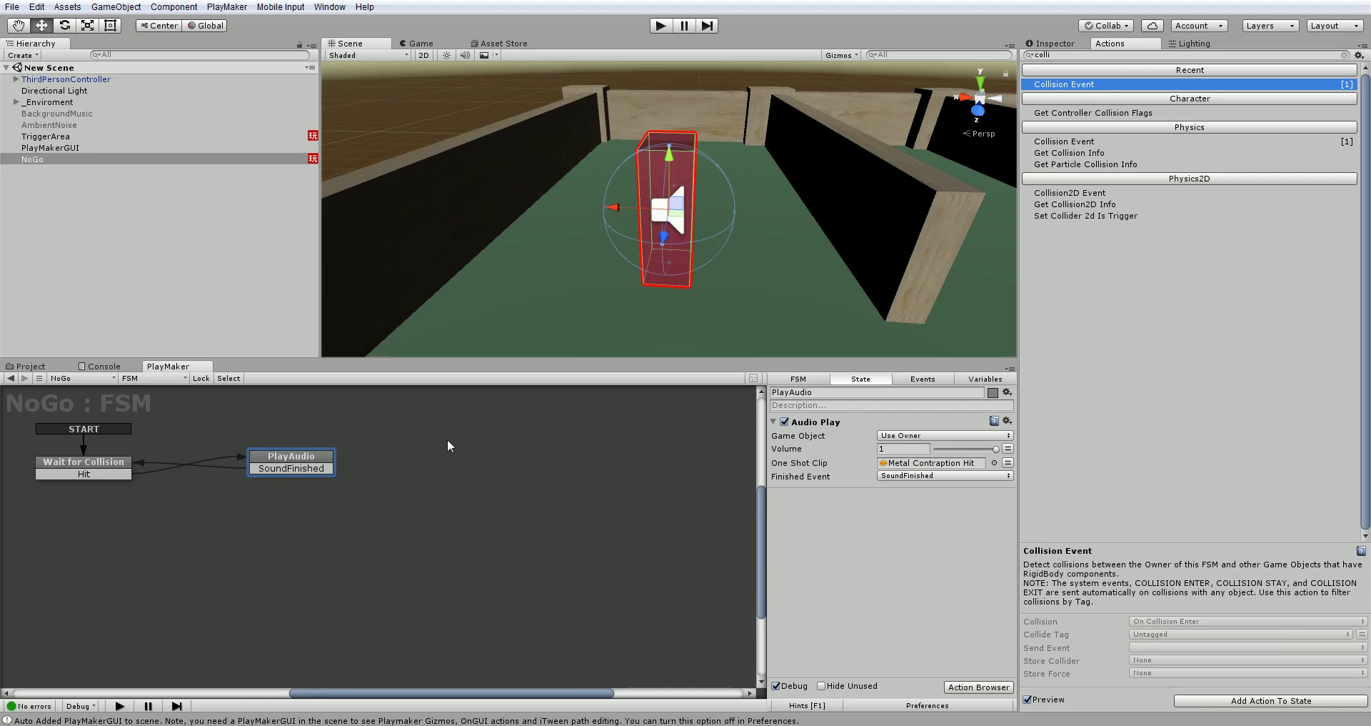
Step: Inspect the Hierarchy objects from PlayMakerGUI up through ThirdPersonController in the Inspector
{"action": "left_click", "coordinate": [1042, 44]}
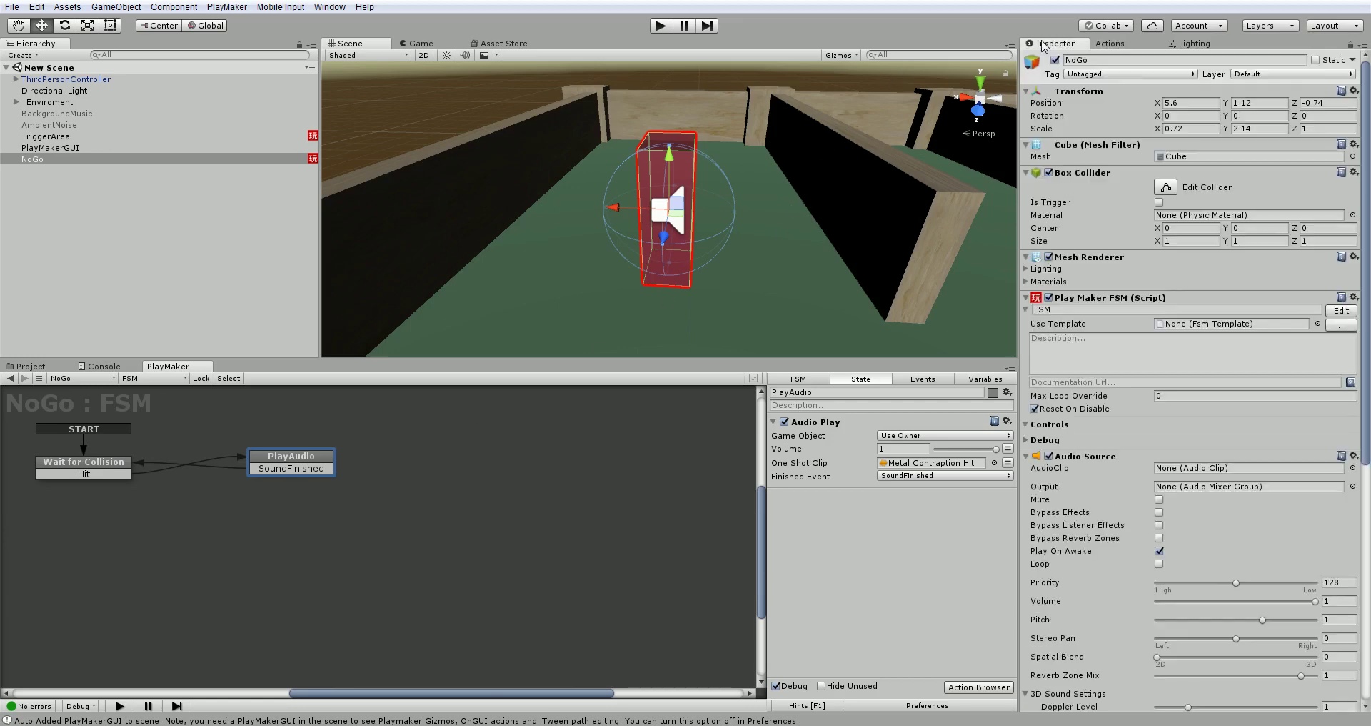
{"action": "left_click", "coordinate": [100, 149]}
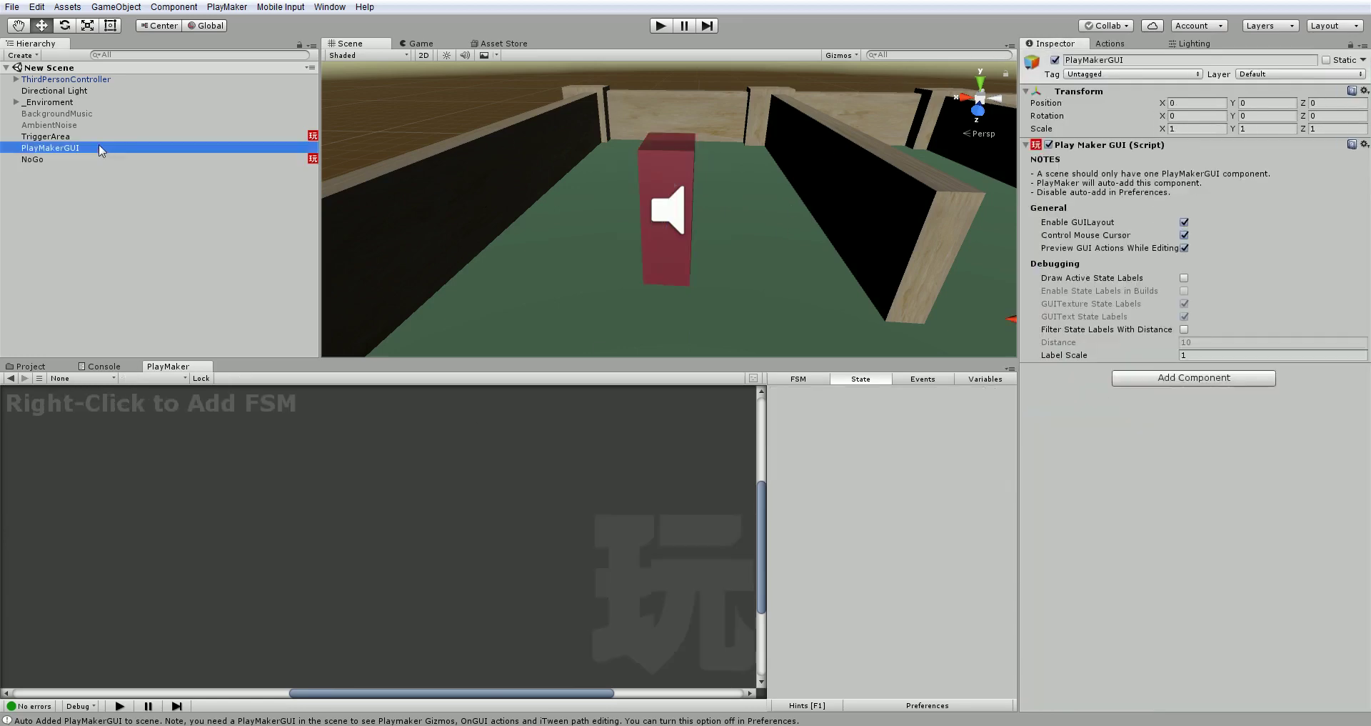
{"action": "left_click", "coordinate": [100, 136]}
{"action": "left_click", "coordinate": [100, 113]}
{"action": "left_click", "coordinate": [102, 102]}
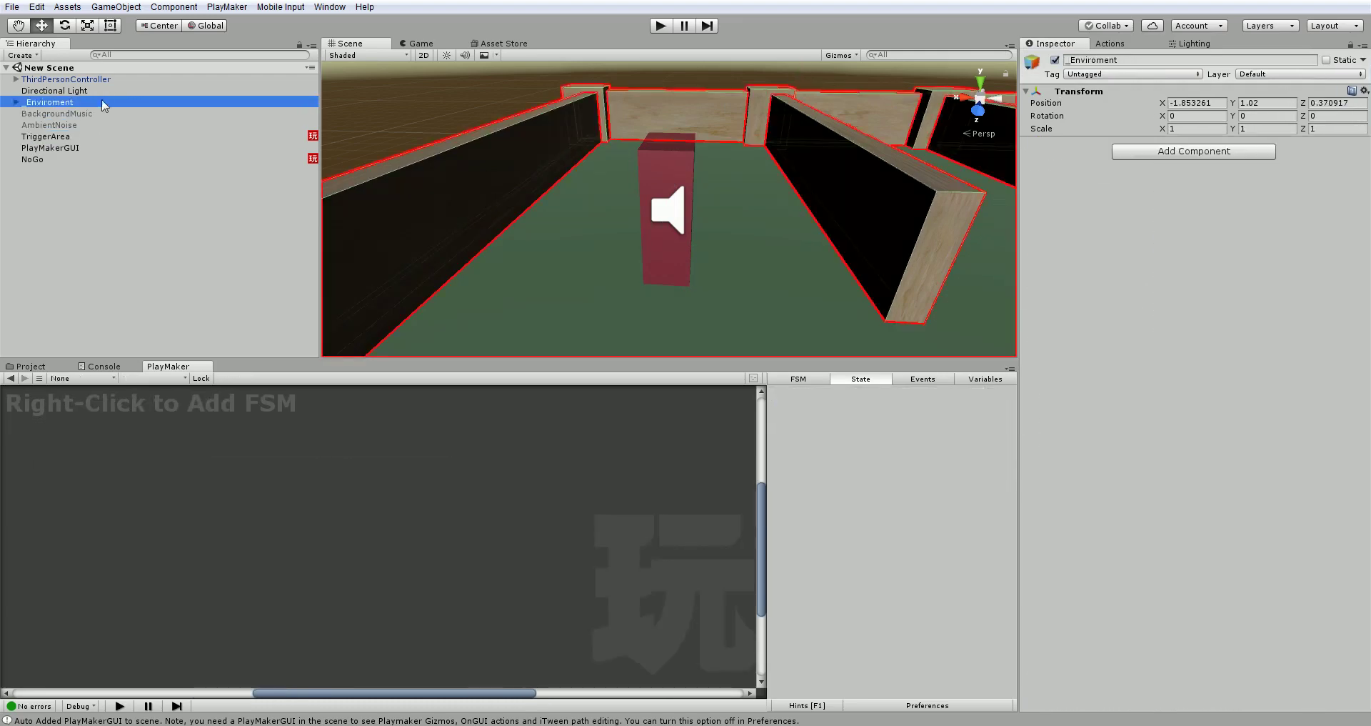
{"action": "left_click", "coordinate": [106, 91]}
{"action": "left_click", "coordinate": [113, 80]}
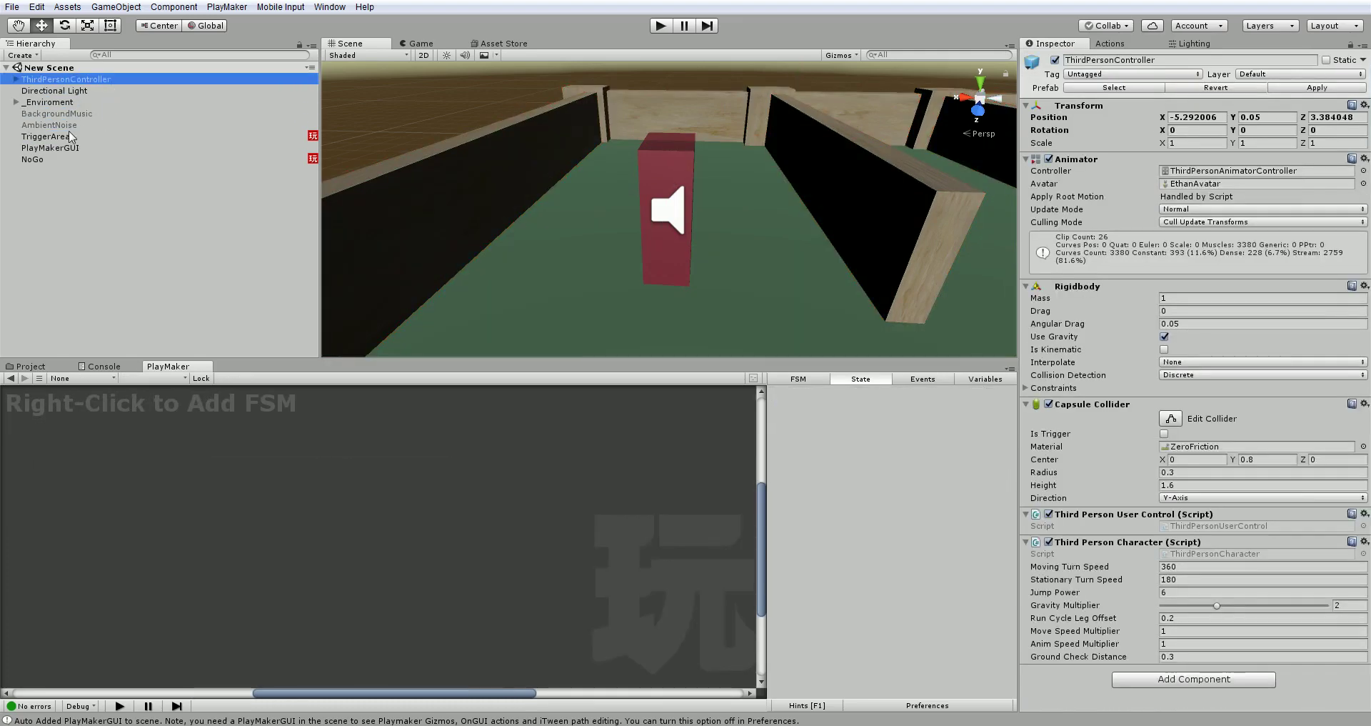
Step: Check PlayMakerGUI, TriggerArea and AmbientNoise, then select NoGo and open its Tag list
{"action": "left_click", "coordinate": [57, 159]}
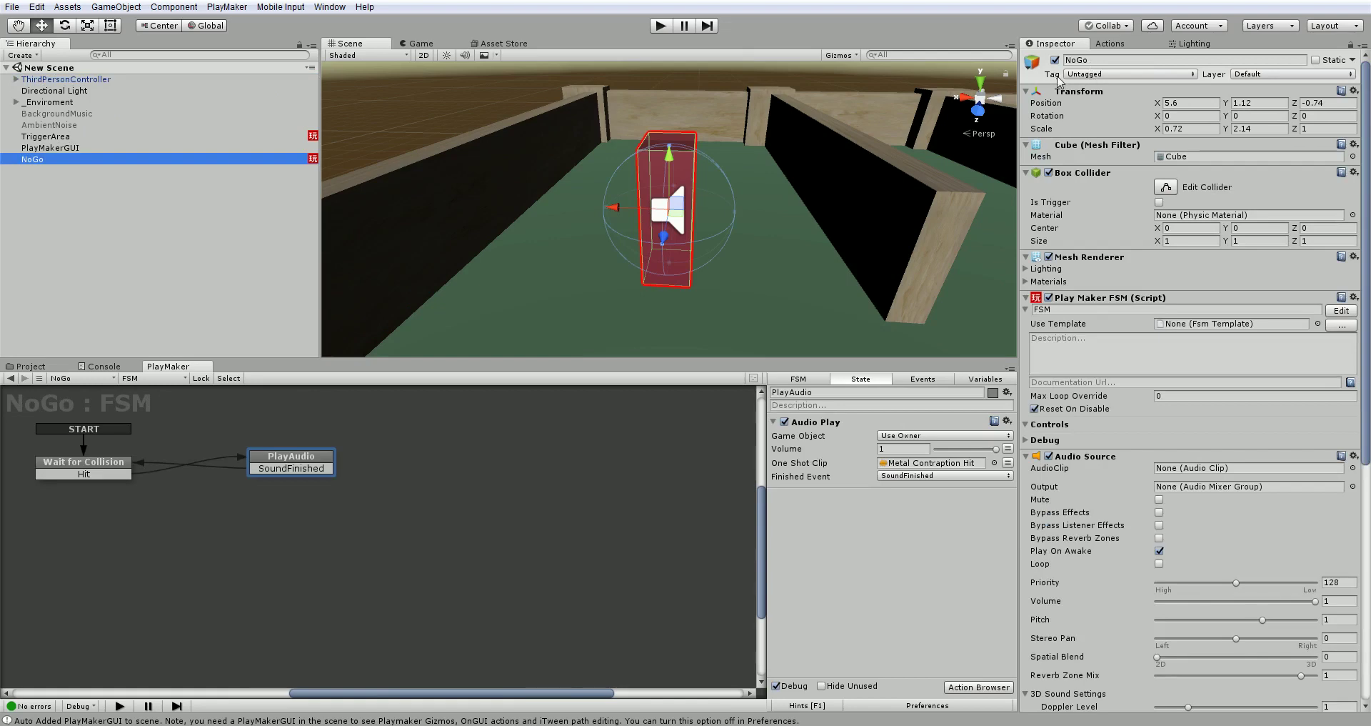
{"action": "left_click", "coordinate": [45, 148]}
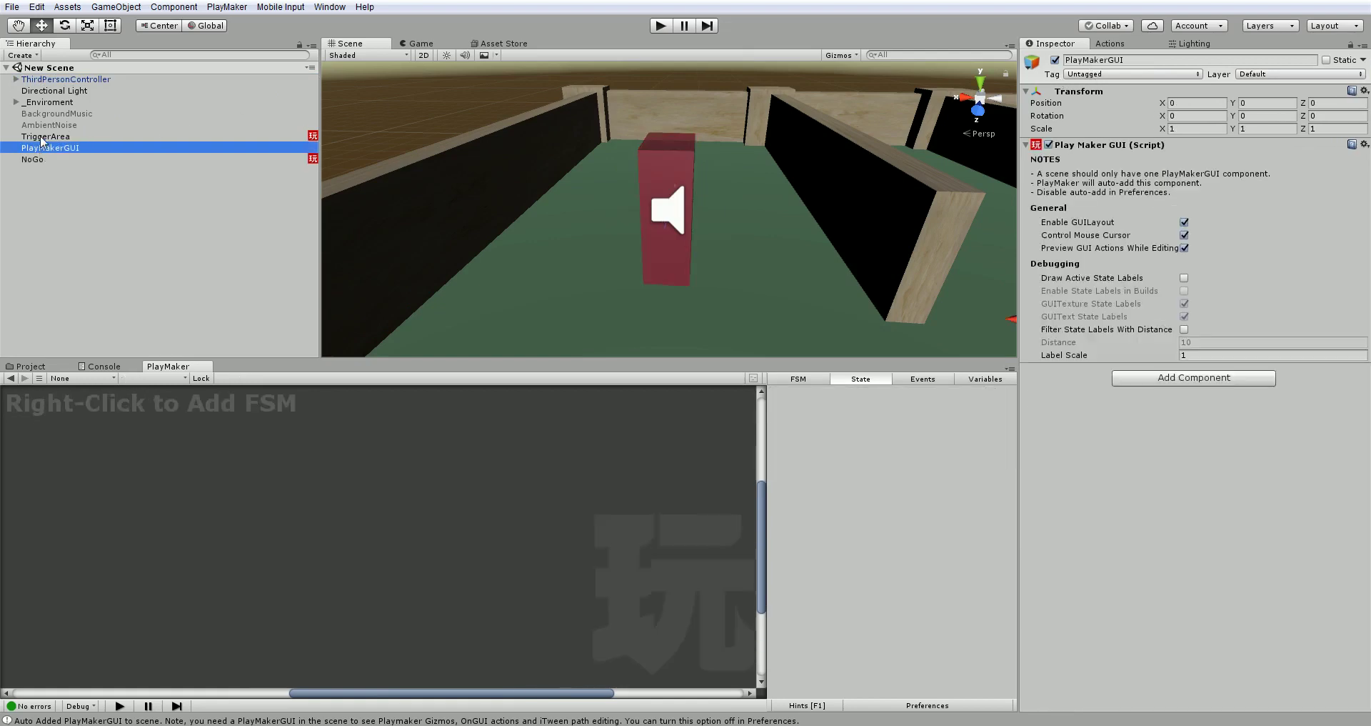
{"action": "left_click", "coordinate": [48, 135]}
{"action": "left_click", "coordinate": [49, 126]}
{"action": "left_click", "coordinate": [46, 159]}
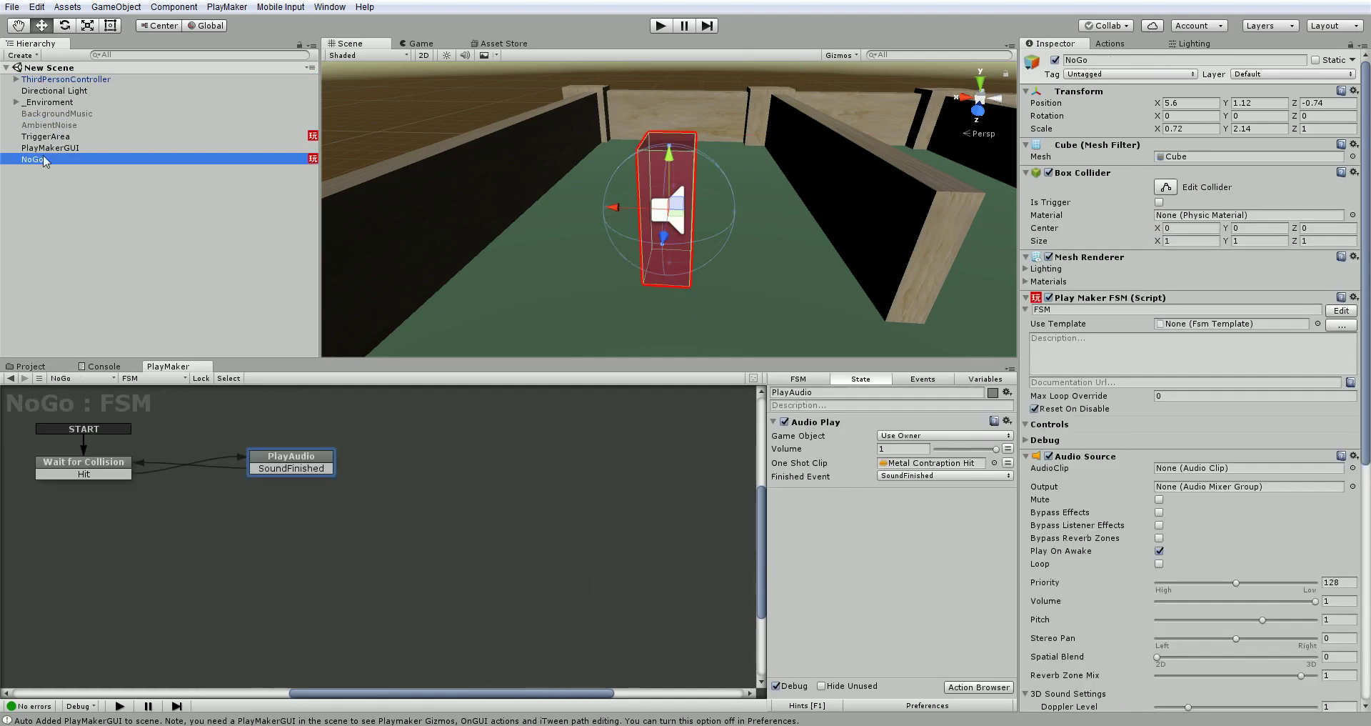
{"action": "left_click", "coordinate": [1103, 74]}
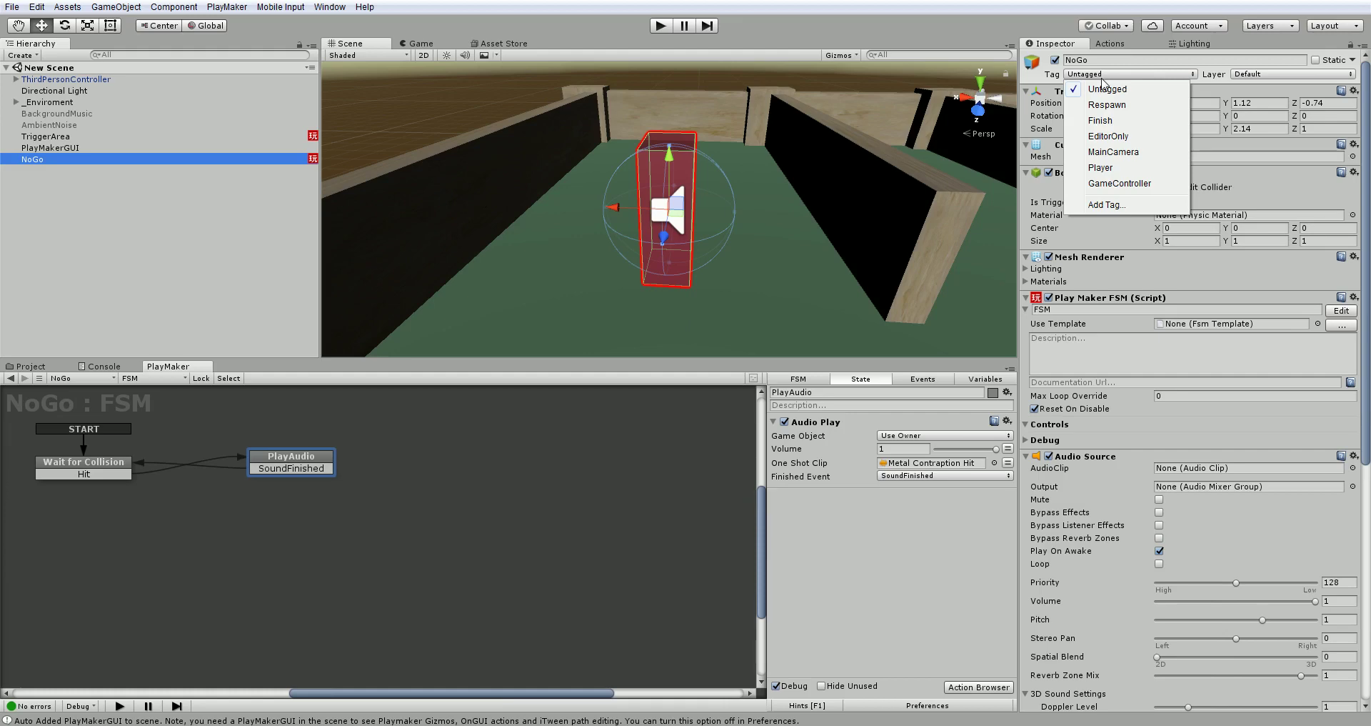
Step: Create the Ground and Sky tags in the Tags list, then reselect NoGo
{"action": "left_click", "coordinate": [1108, 205]}
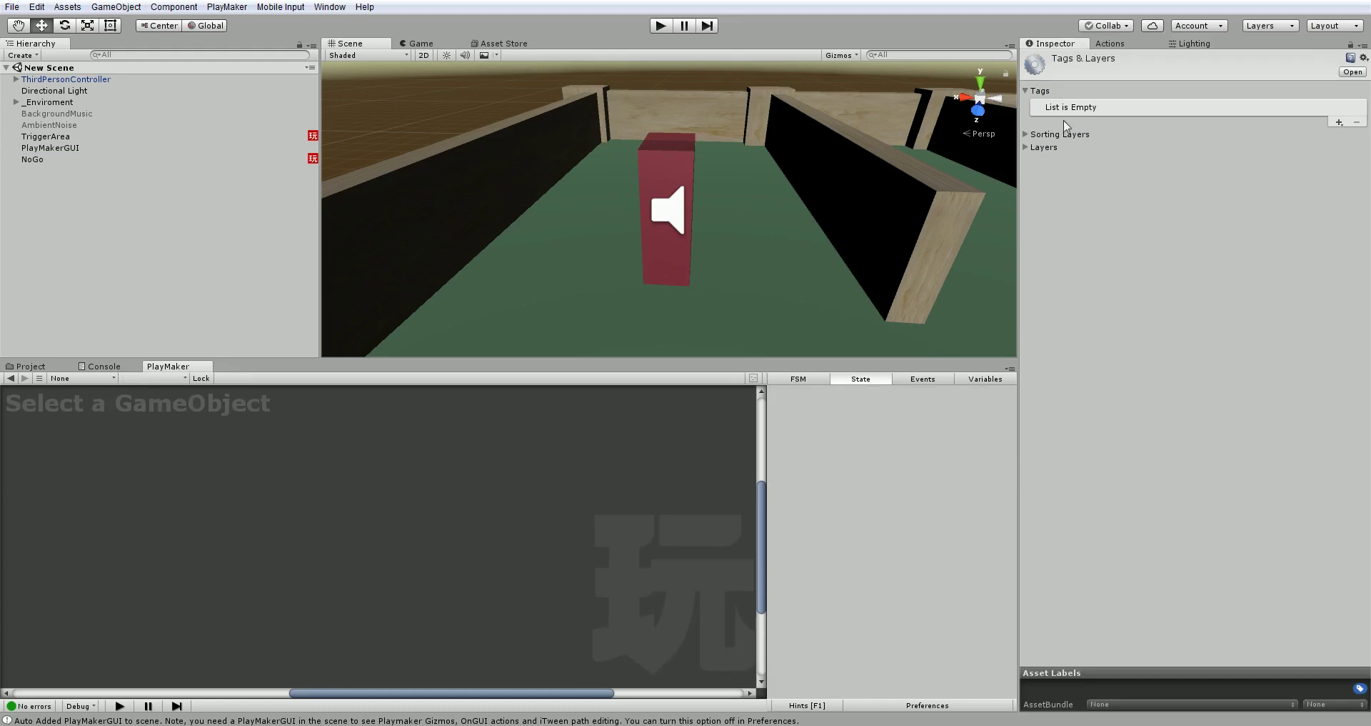
{"action": "left_click", "coordinate": [1339, 123]}
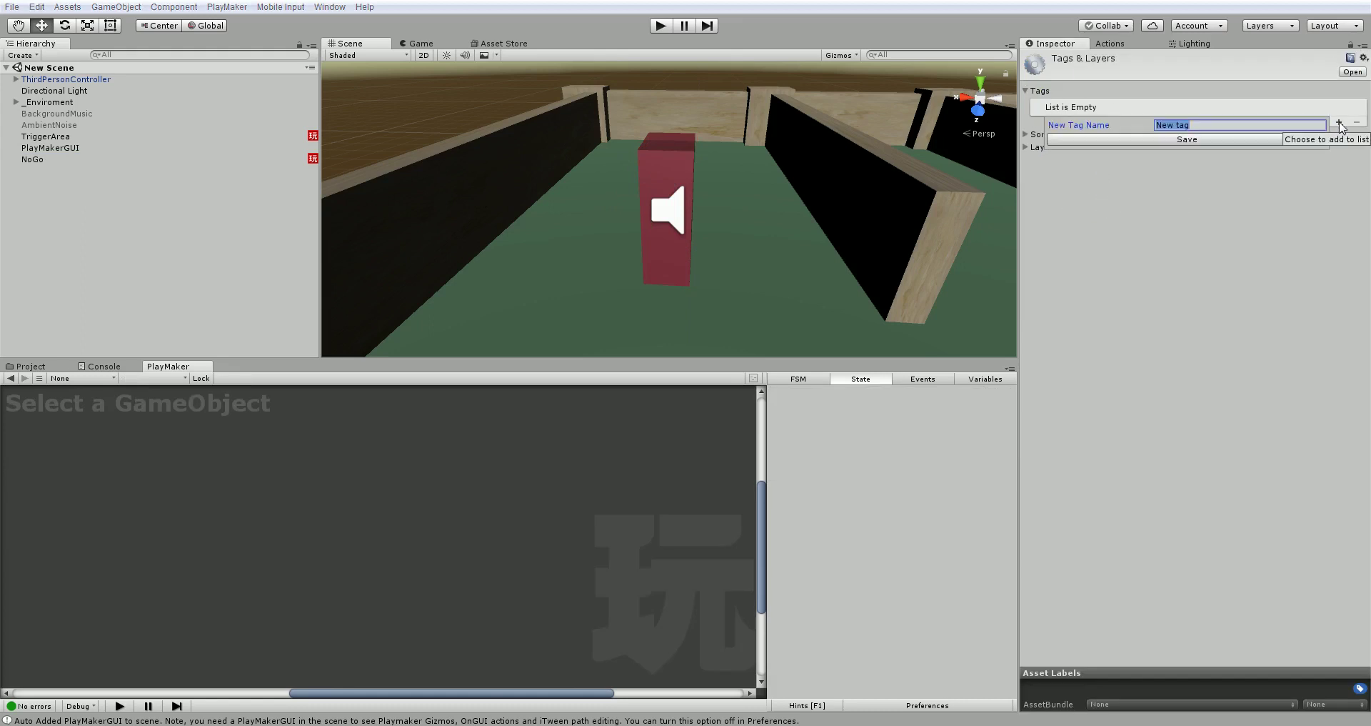
{"action": "type", "text": "Ground"}
{"action": "key", "text": "Return"}
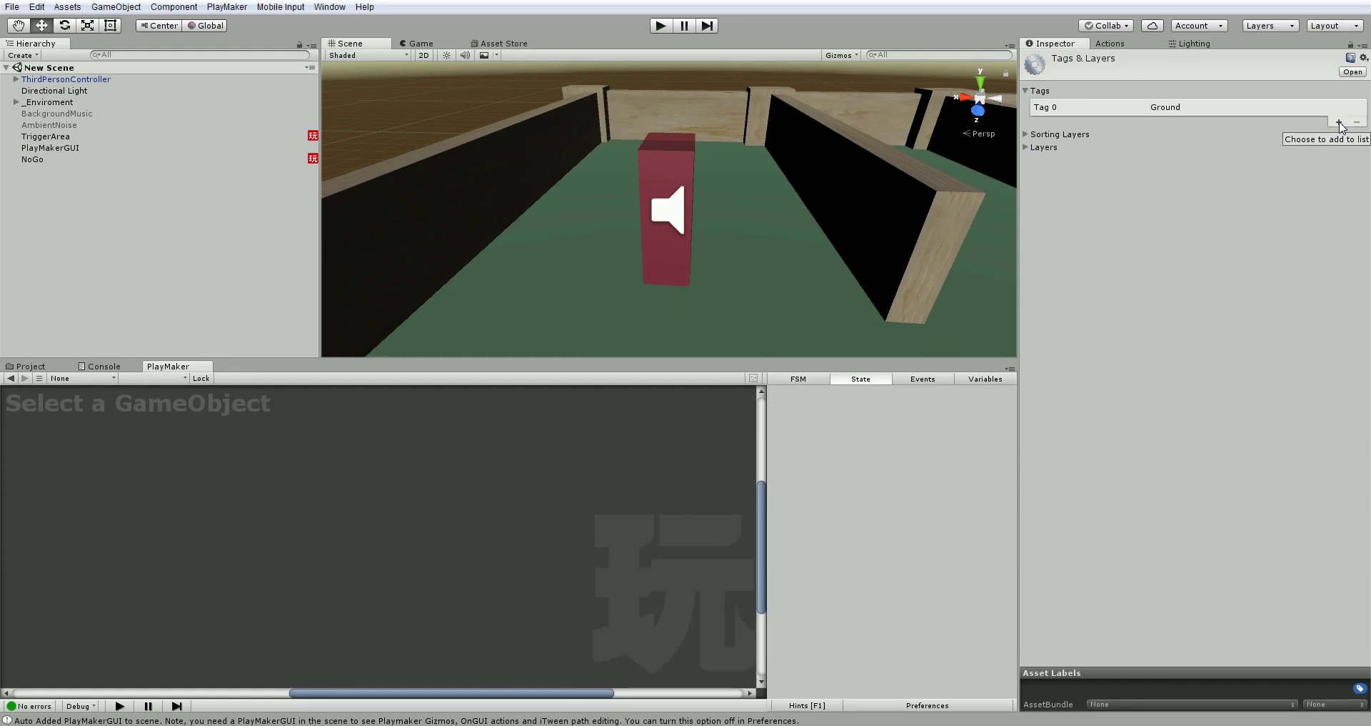
{"action": "left_click", "coordinate": [1339, 123]}
{"action": "type", "text": "S"}
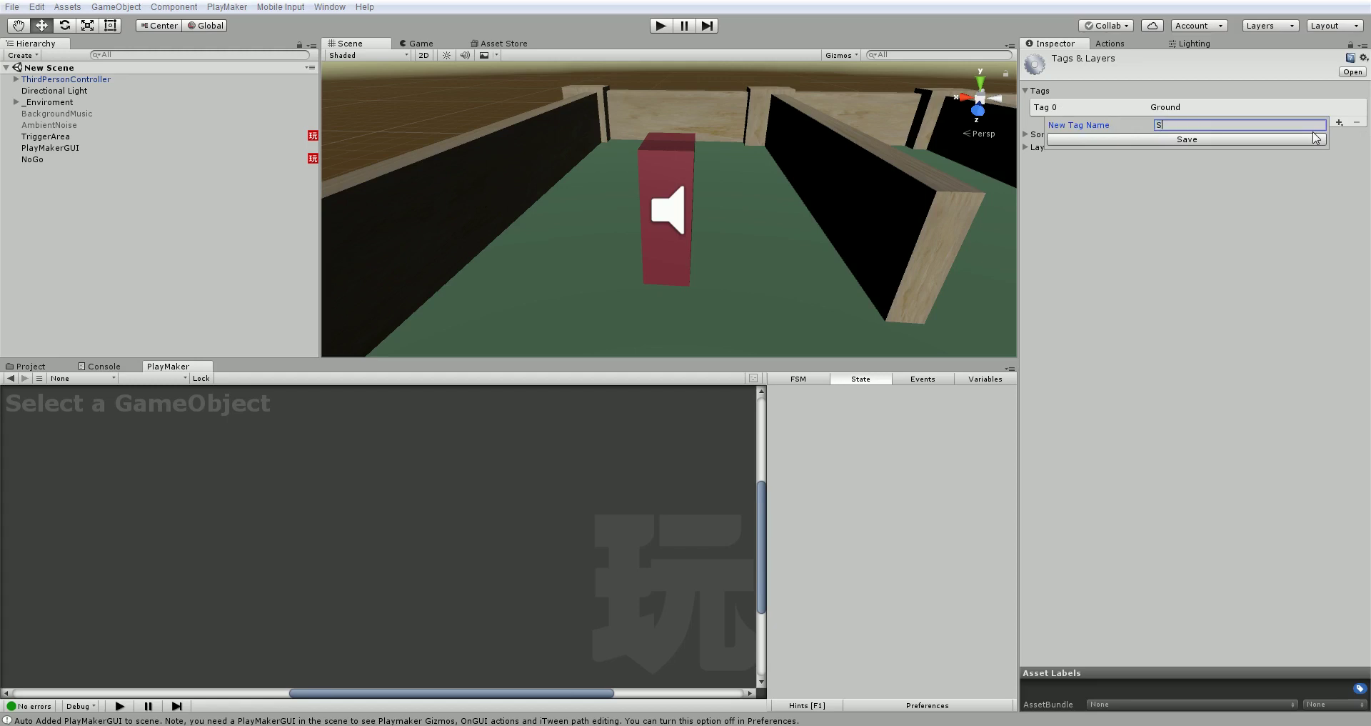
{"action": "type", "text": "ky"}
{"action": "key", "text": "Return"}
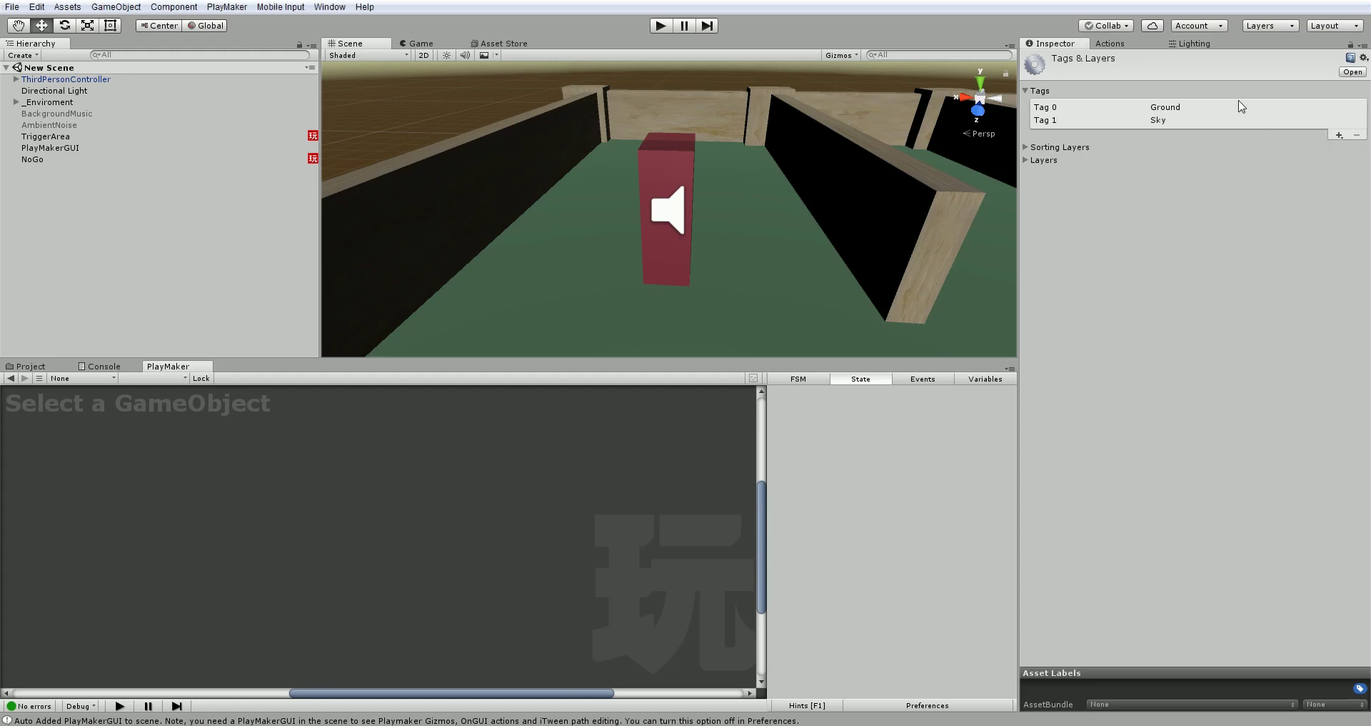
{"action": "left_click", "coordinate": [43, 159]}
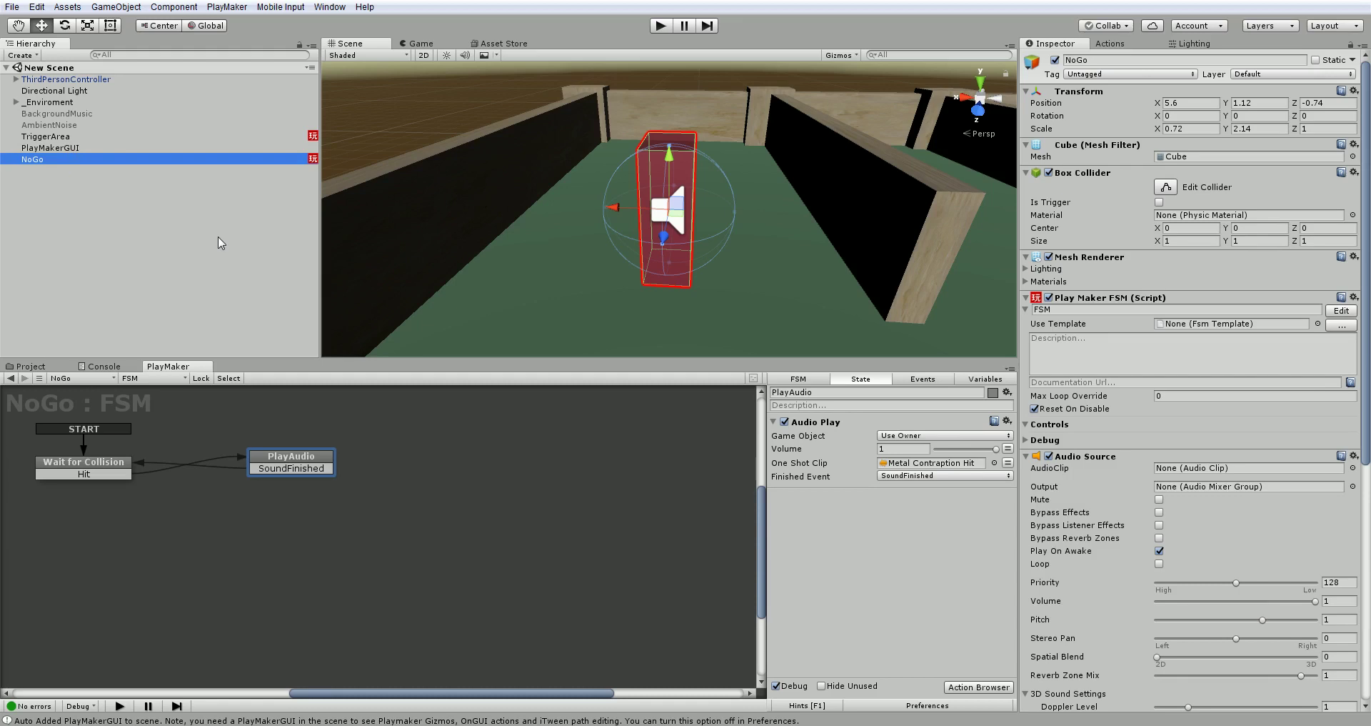
Step: Select TriggerArea and its Wait for Trigger state to show the trigger event settings
{"action": "left_click", "coordinate": [84, 137]}
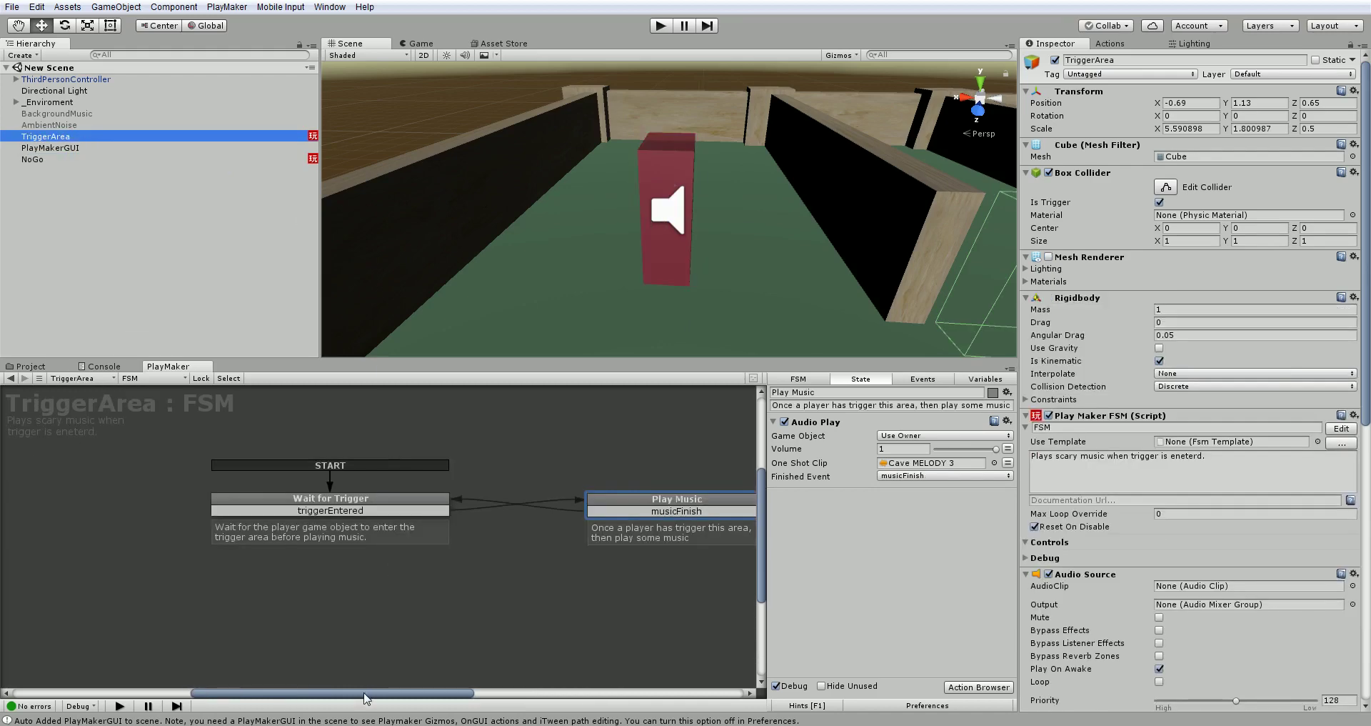
{"action": "left_click_drag", "start_coordinate": [364, 690], "coordinate": [408, 686]}
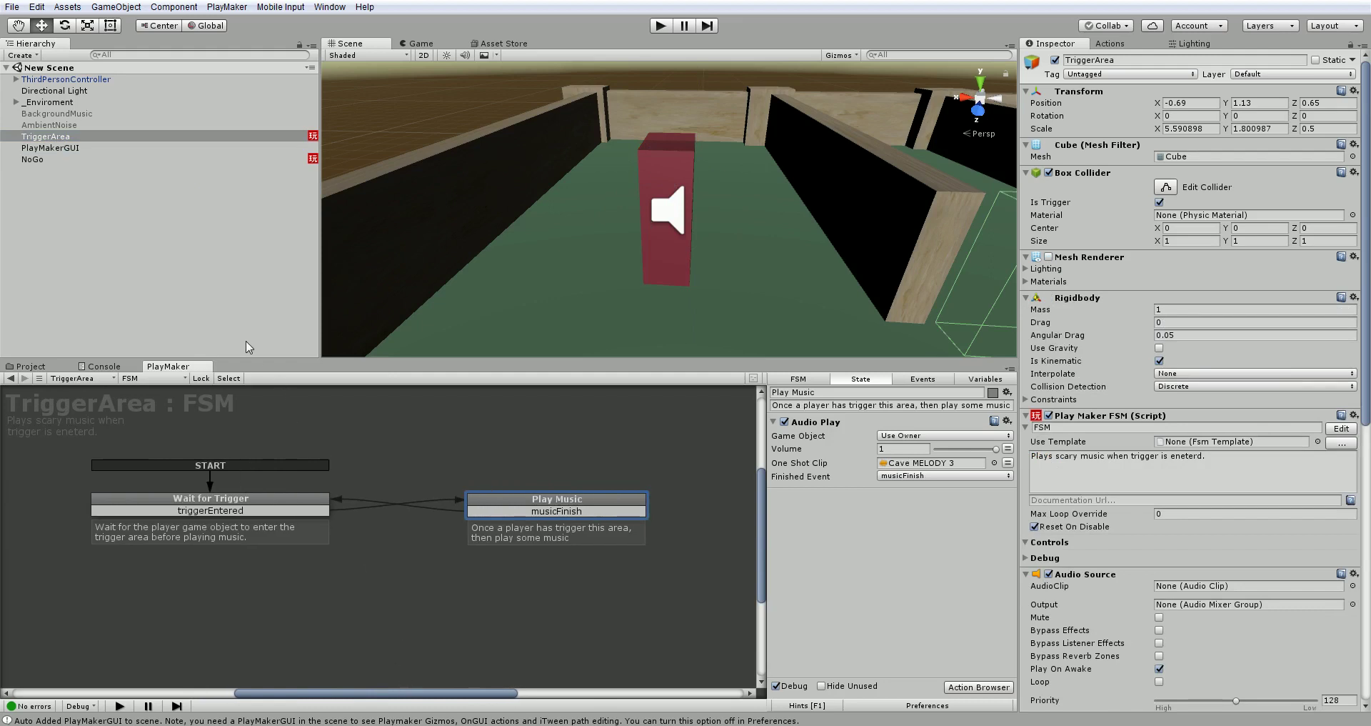
{"action": "left_click", "coordinate": [233, 507]}
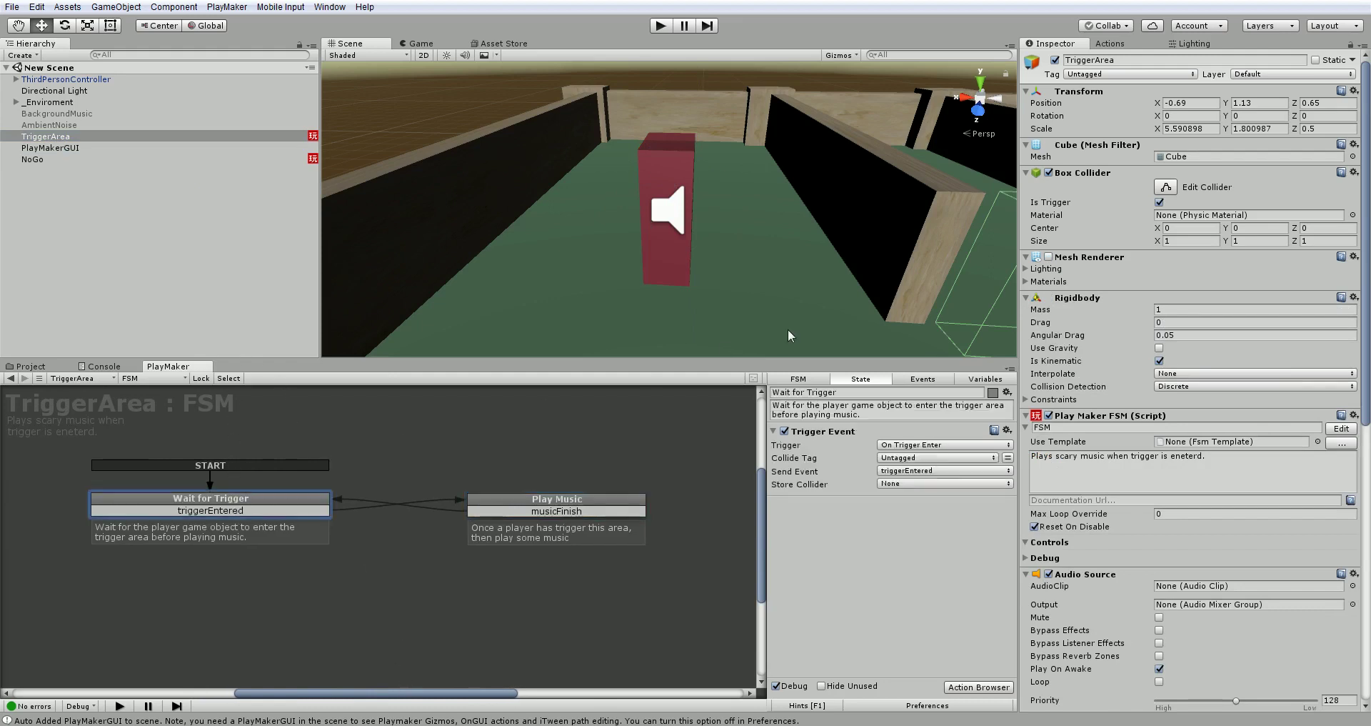
{"action": "scroll", "coordinate": [941, 291], "scroll_direction": "down", "scroll_amount": 2}
{"action": "scroll", "coordinate": [941, 291], "scroll_direction": "down", "scroll_amount": 5}
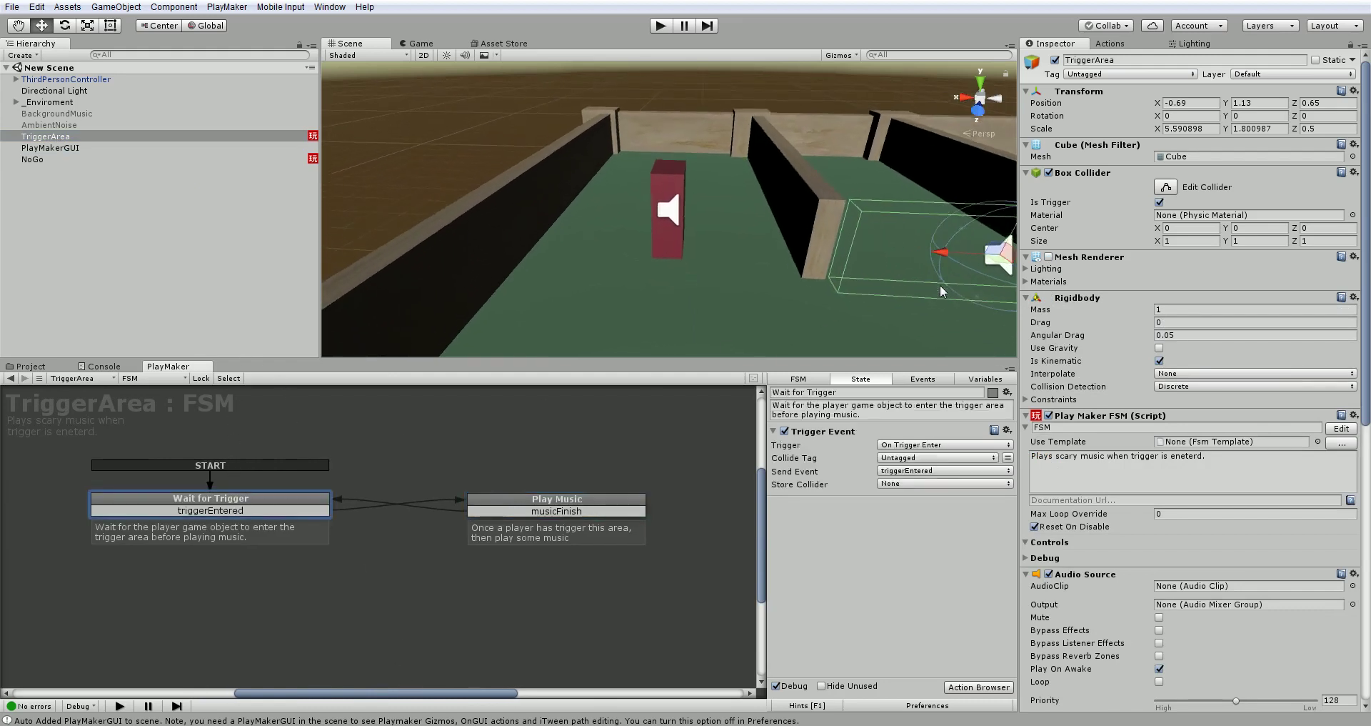
Step: Orbit the Scene view and frame it on the TriggerArea box
{"action": "right_click_drag", "start_coordinate": [940, 293], "coordinate": [931, 325]}
{"action": "key", "text": "f"}
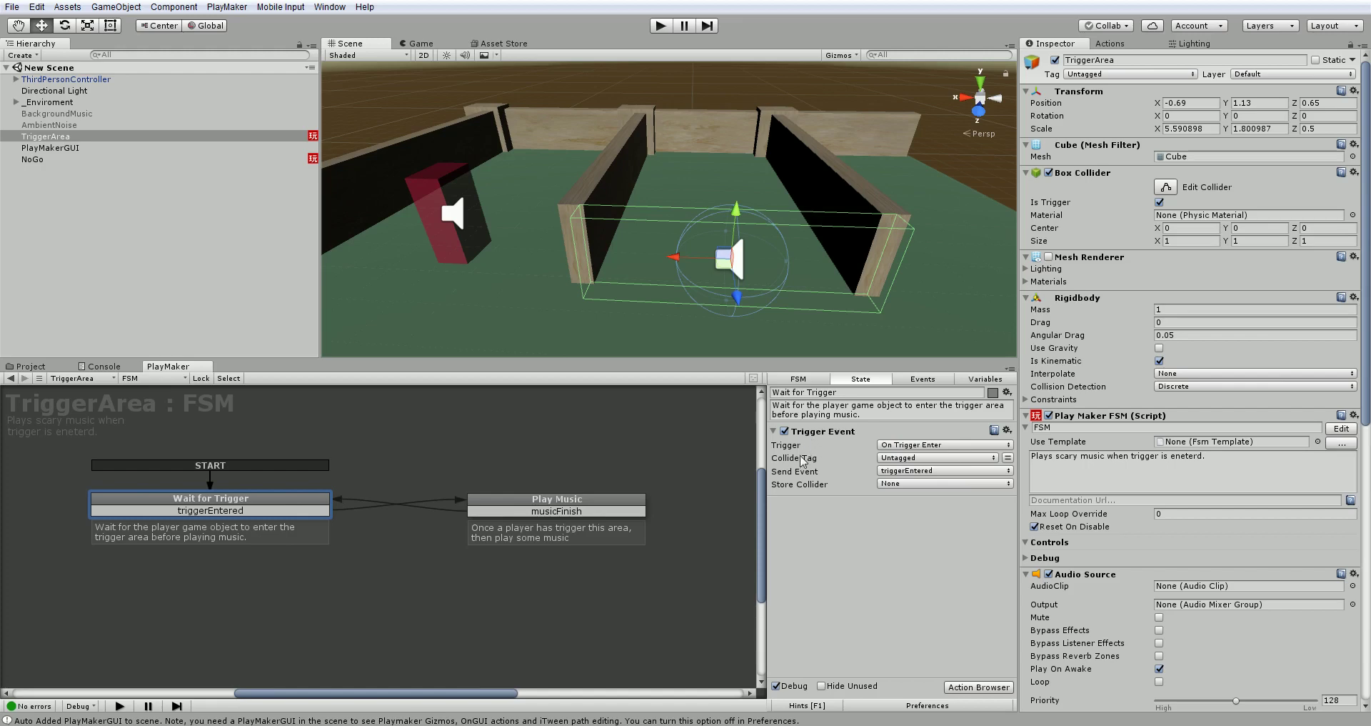
{"action": "mouse_move", "coordinate": [798, 464]}
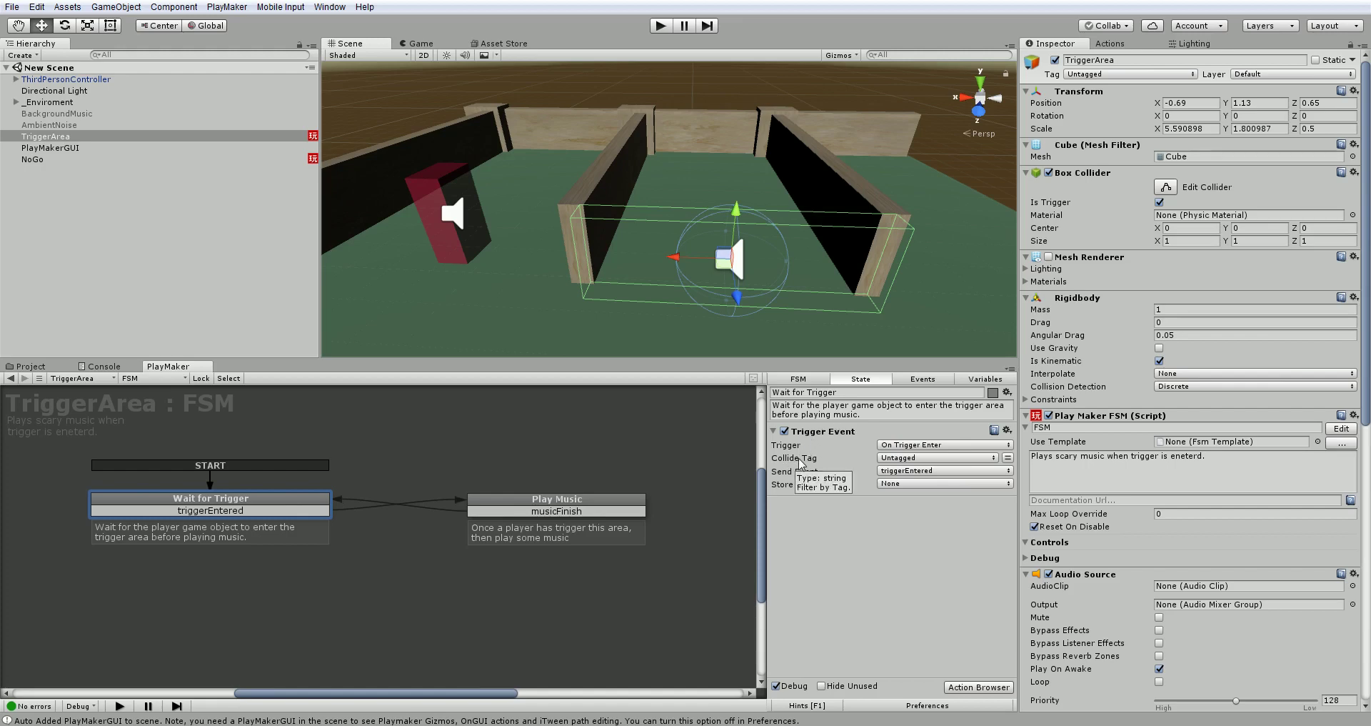
Step: Change the Wait for Trigger event's Collide Tag from Untagged to Player
{"action": "left_click", "coordinate": [906, 457]}
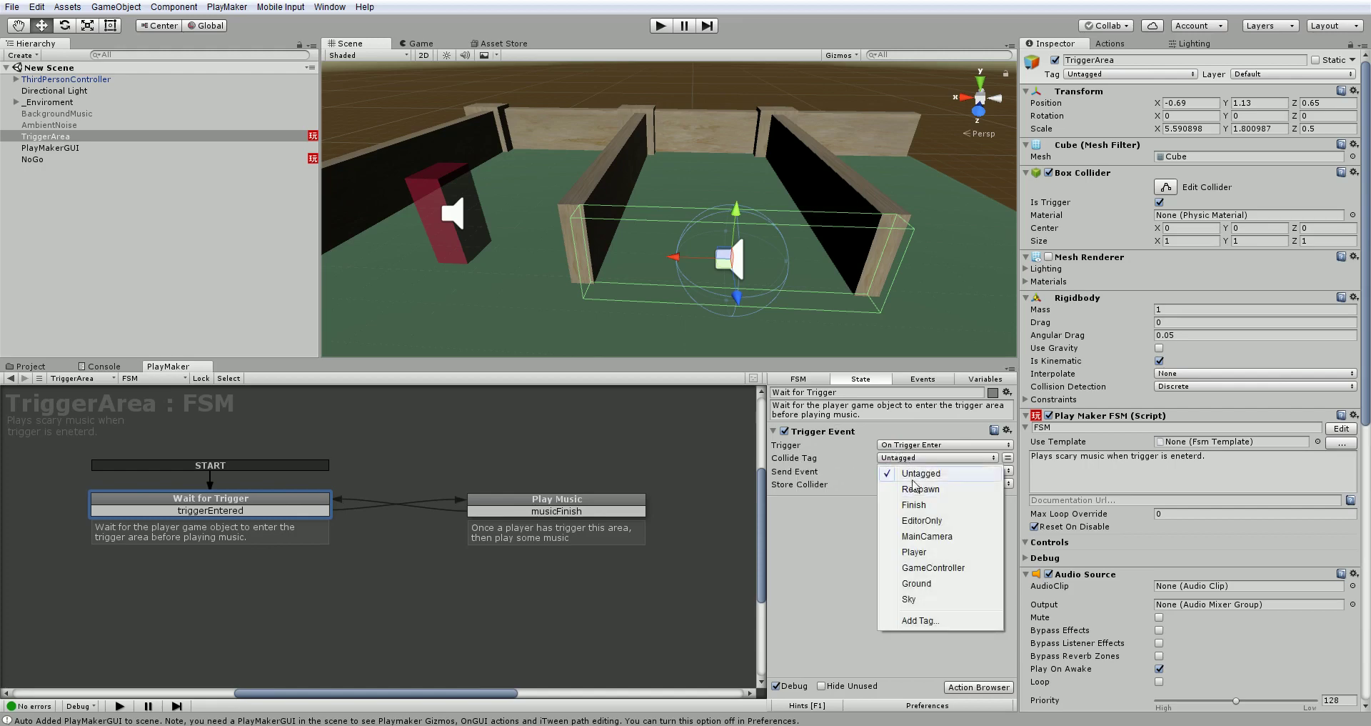
{"action": "left_click", "coordinate": [919, 552]}
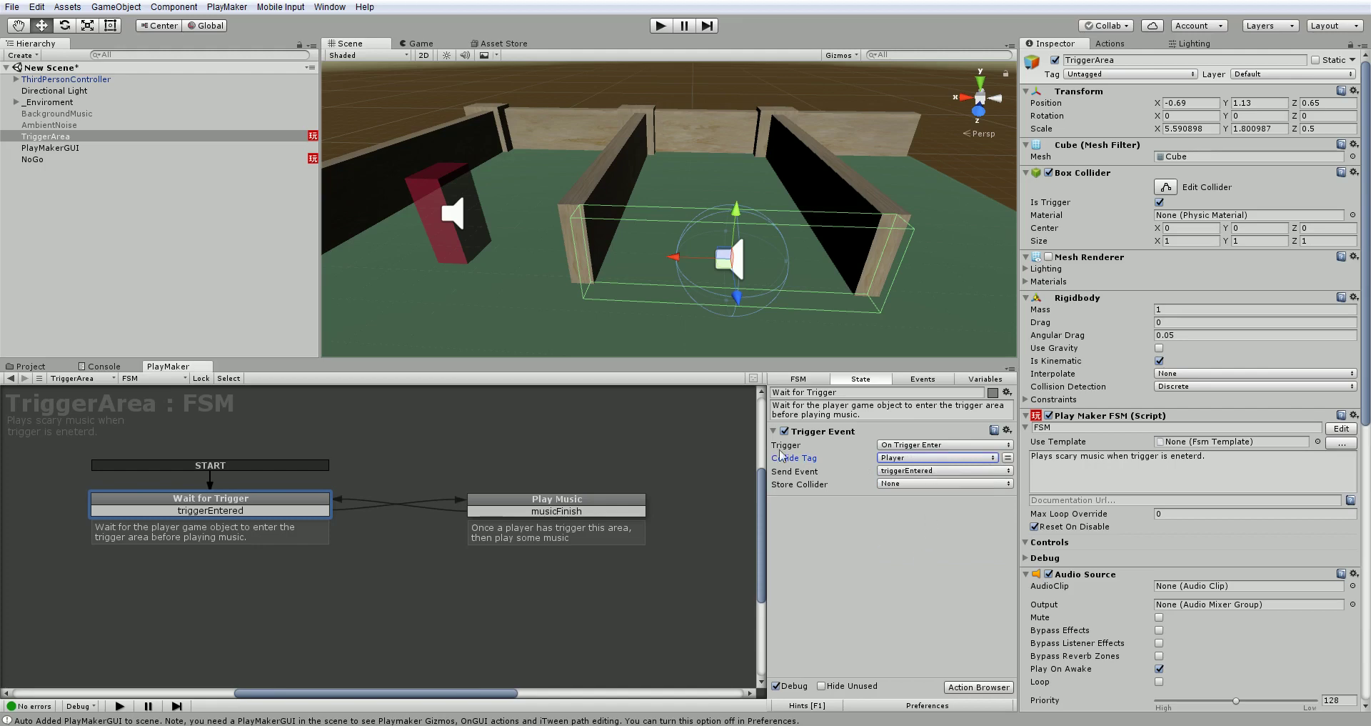
Step: Set the ThirdPersonController's Tag to Player and reselect TriggerArea
{"action": "left_click", "coordinate": [75, 92]}
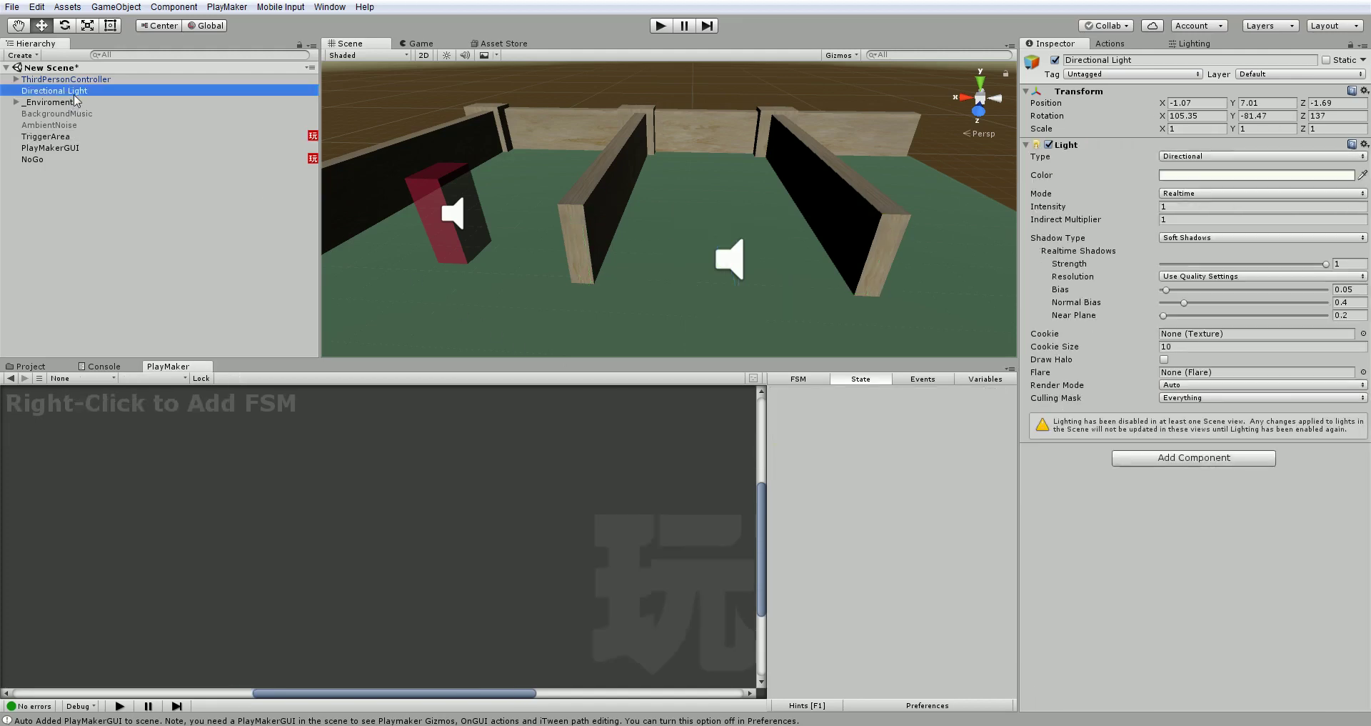
{"action": "left_click", "coordinate": [80, 81]}
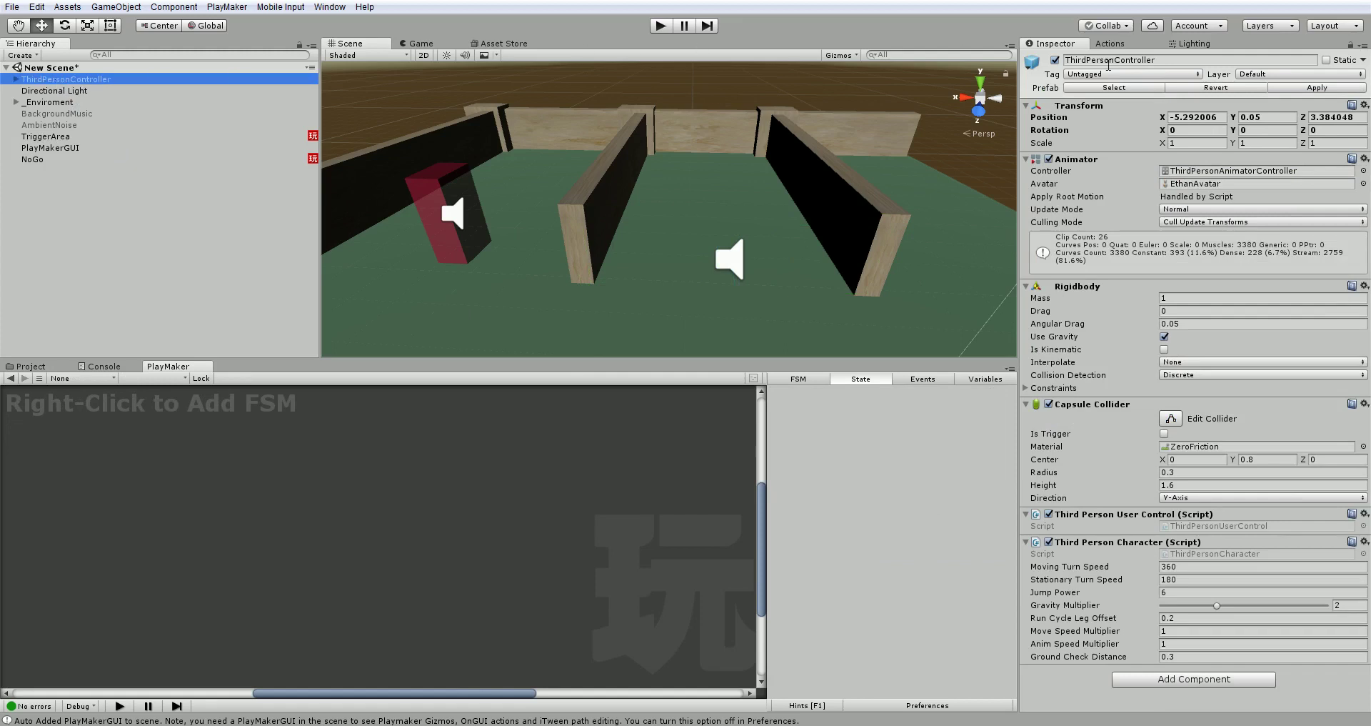
{"action": "left_click", "coordinate": [1094, 74]}
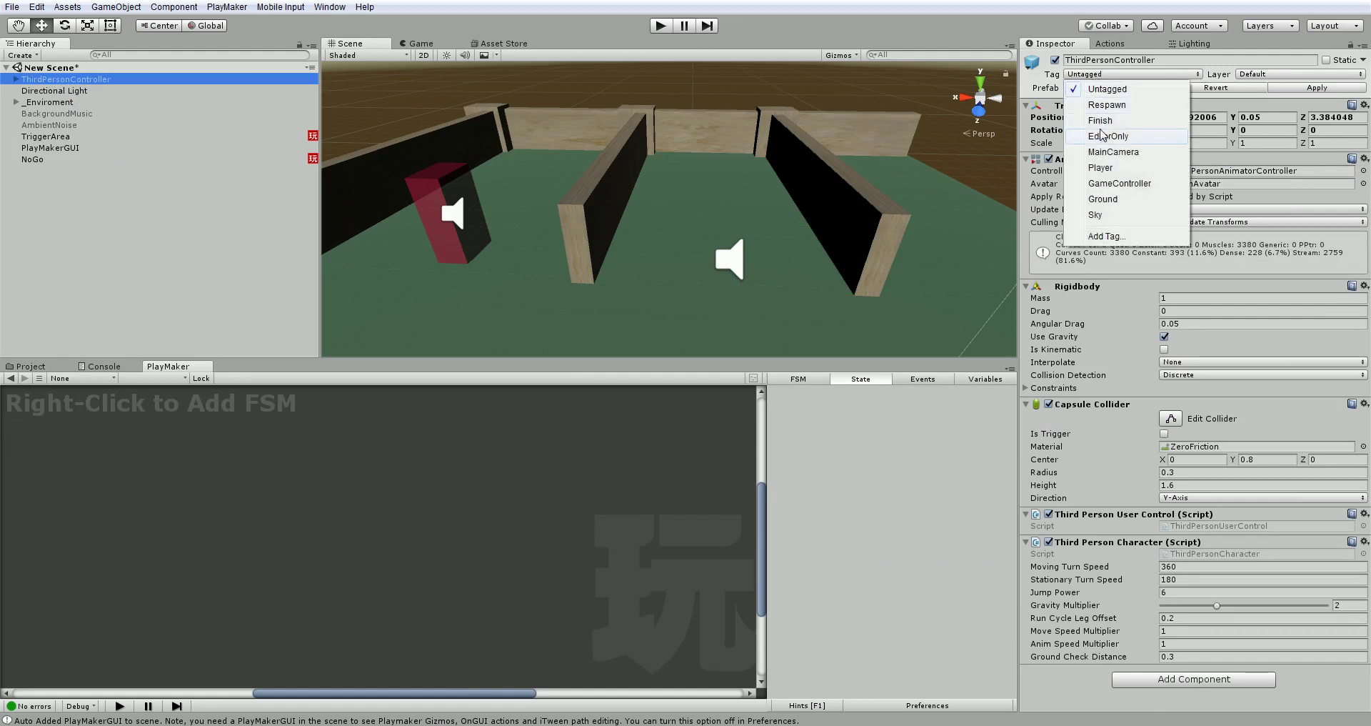
{"action": "left_click", "coordinate": [1104, 169]}
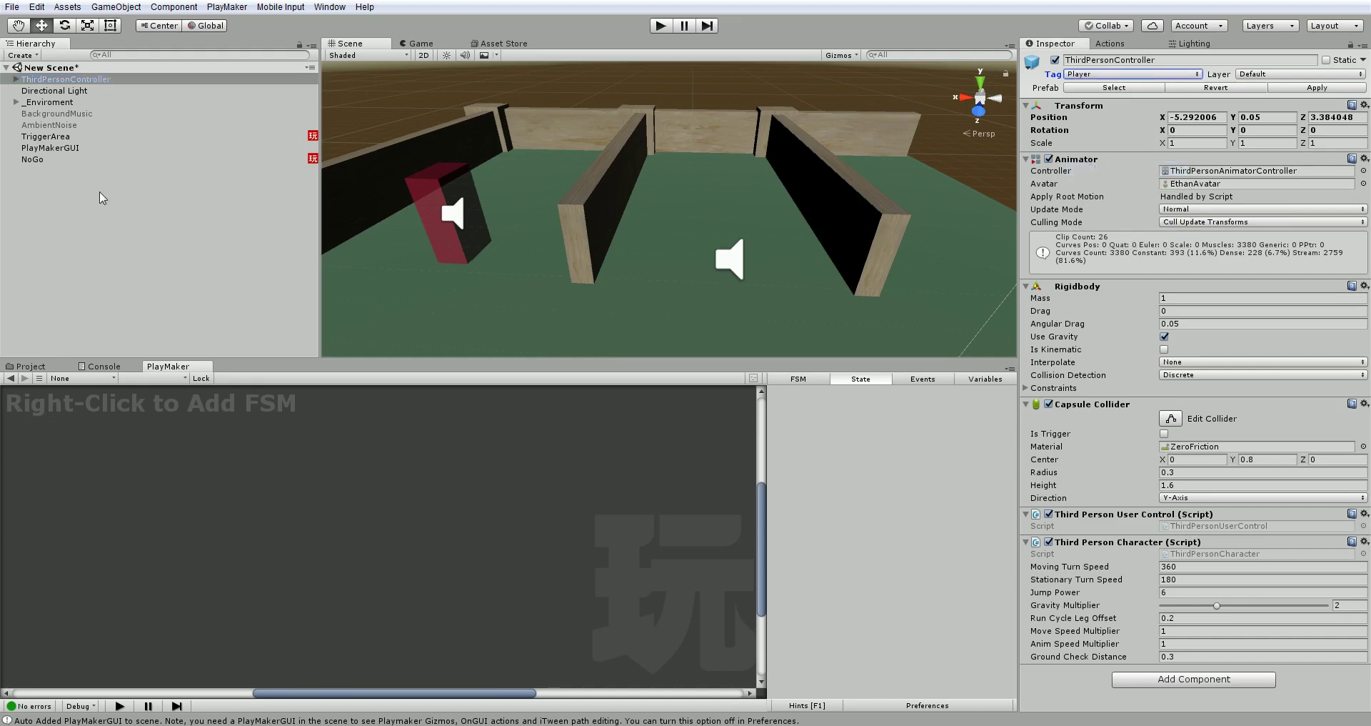
{"action": "left_click", "coordinate": [79, 136]}
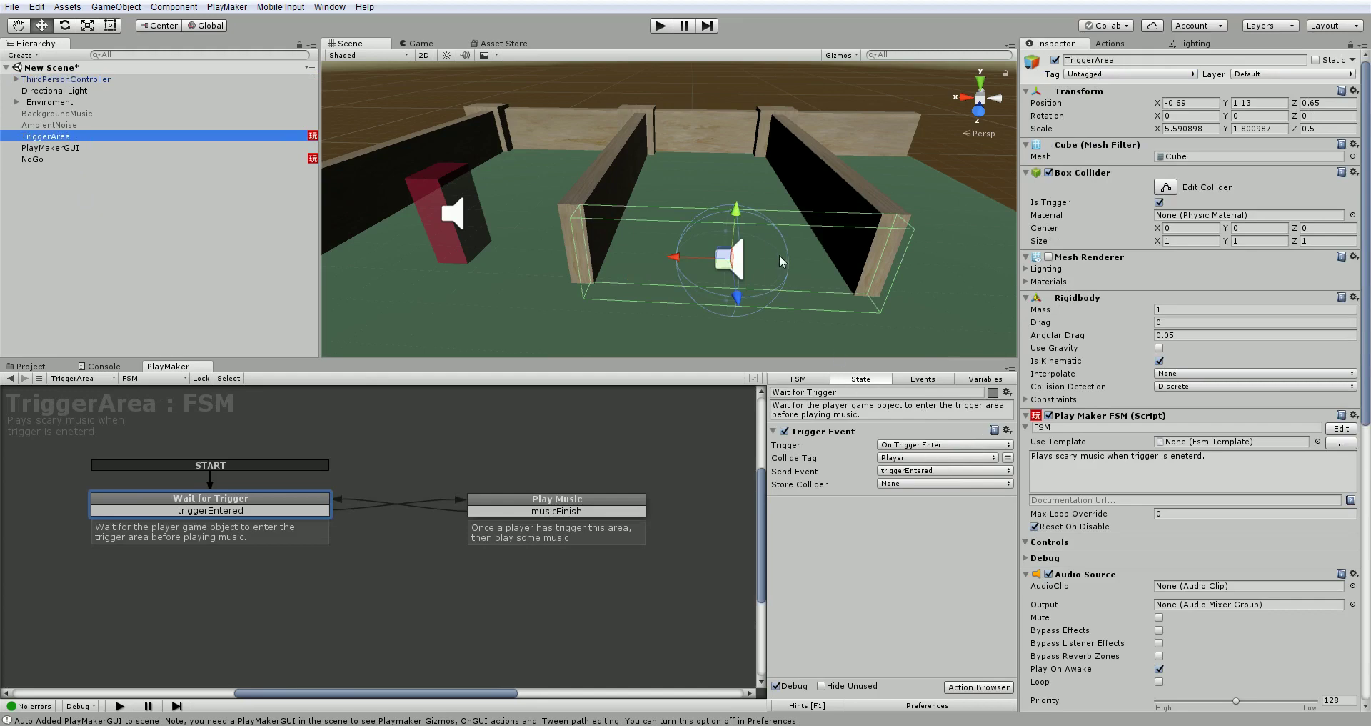
Step: Select the NoGo cube's Wait for Collision state and set its Collide Tag to Player
{"action": "left_click", "coordinate": [442, 184]}
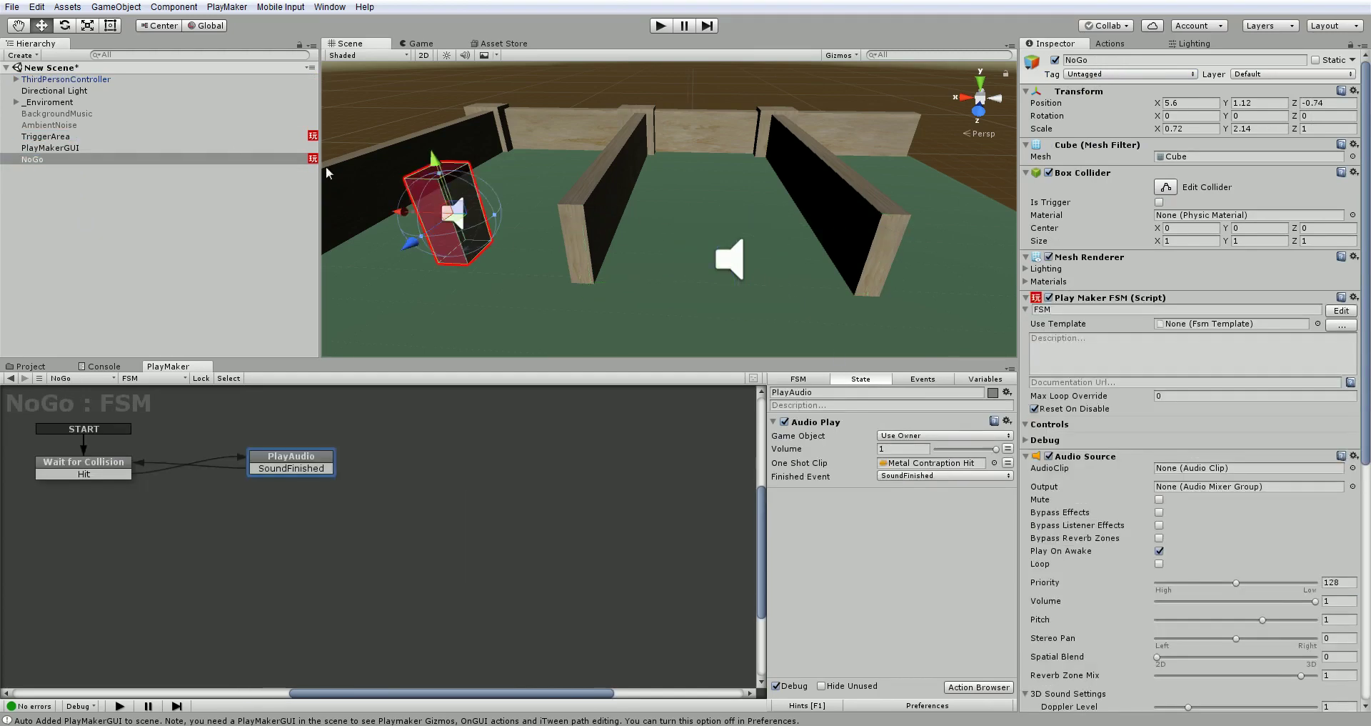
{"action": "left_click", "coordinate": [104, 466]}
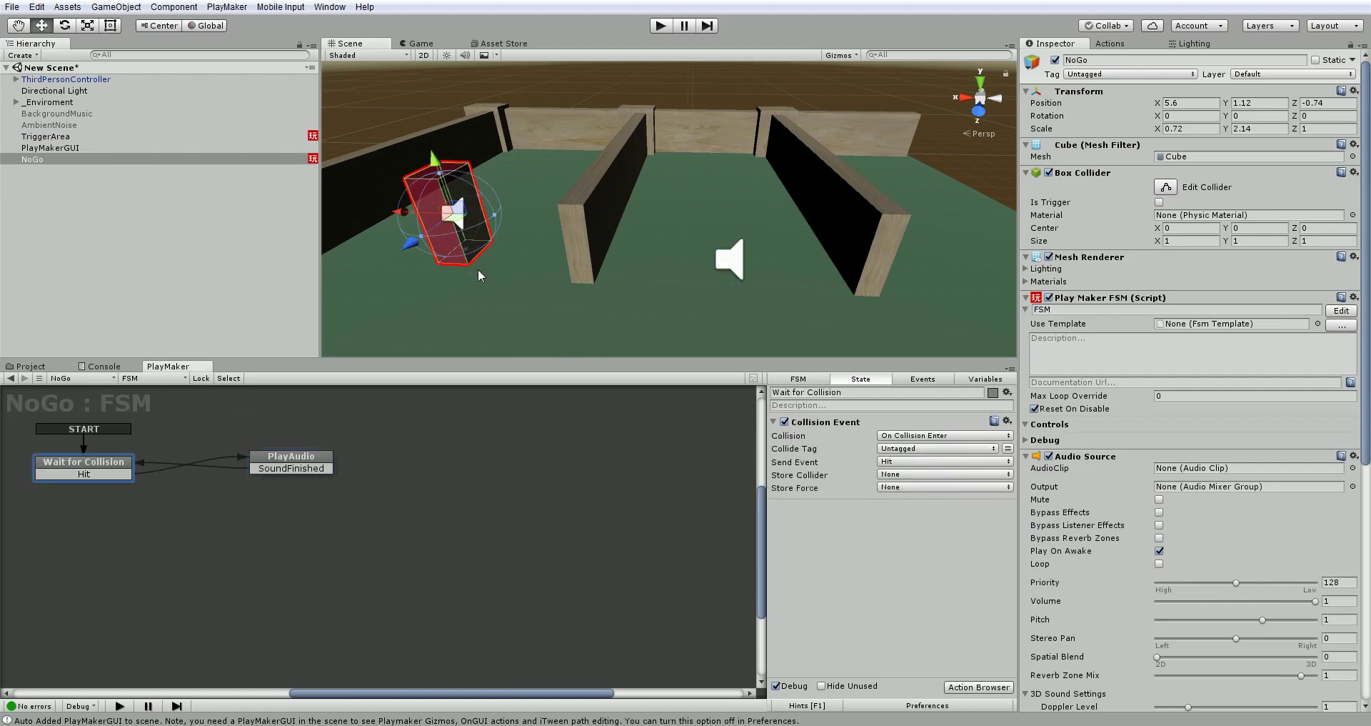
{"action": "key", "text": "alt"}
{"action": "left_click_drag", "start_coordinate": [446, 283], "coordinate": [540, 262], "text": "alt"}
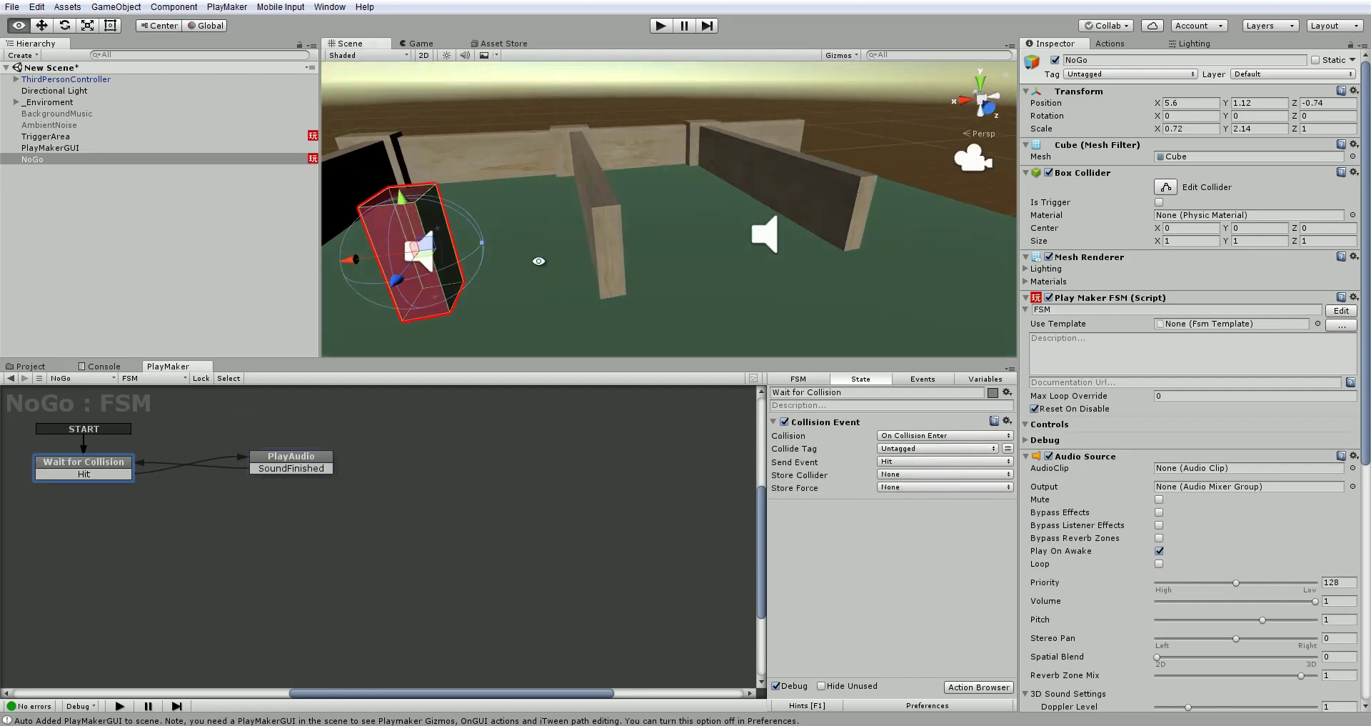
{"action": "key", "text": "f"}
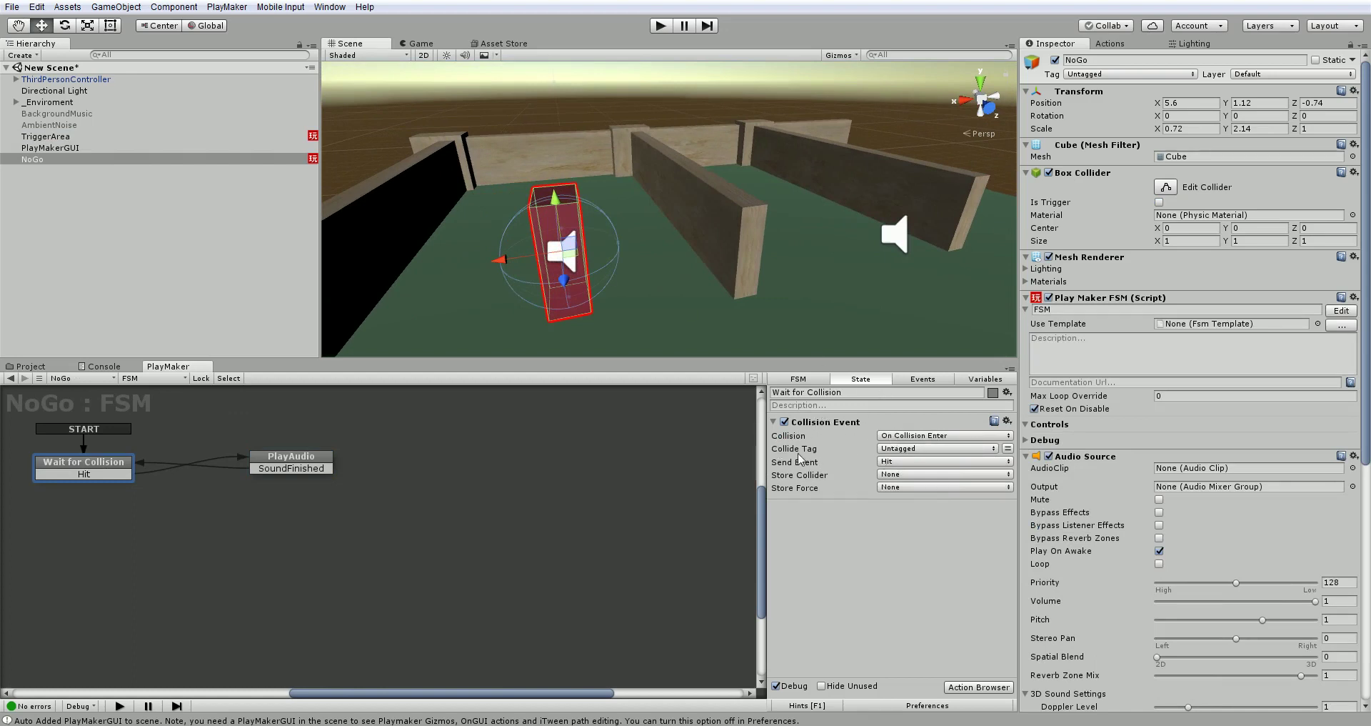
{"action": "left_click", "coordinate": [886, 450]}
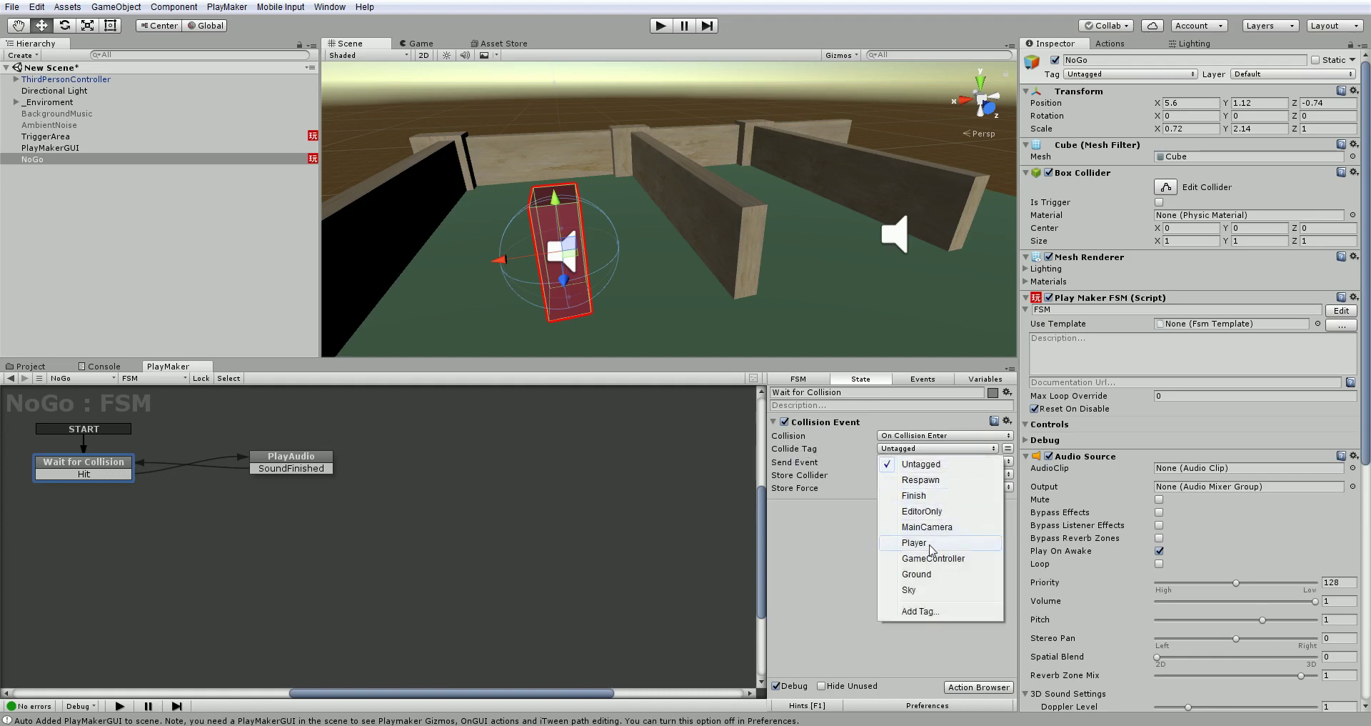
{"action": "left_click", "coordinate": [921, 543]}
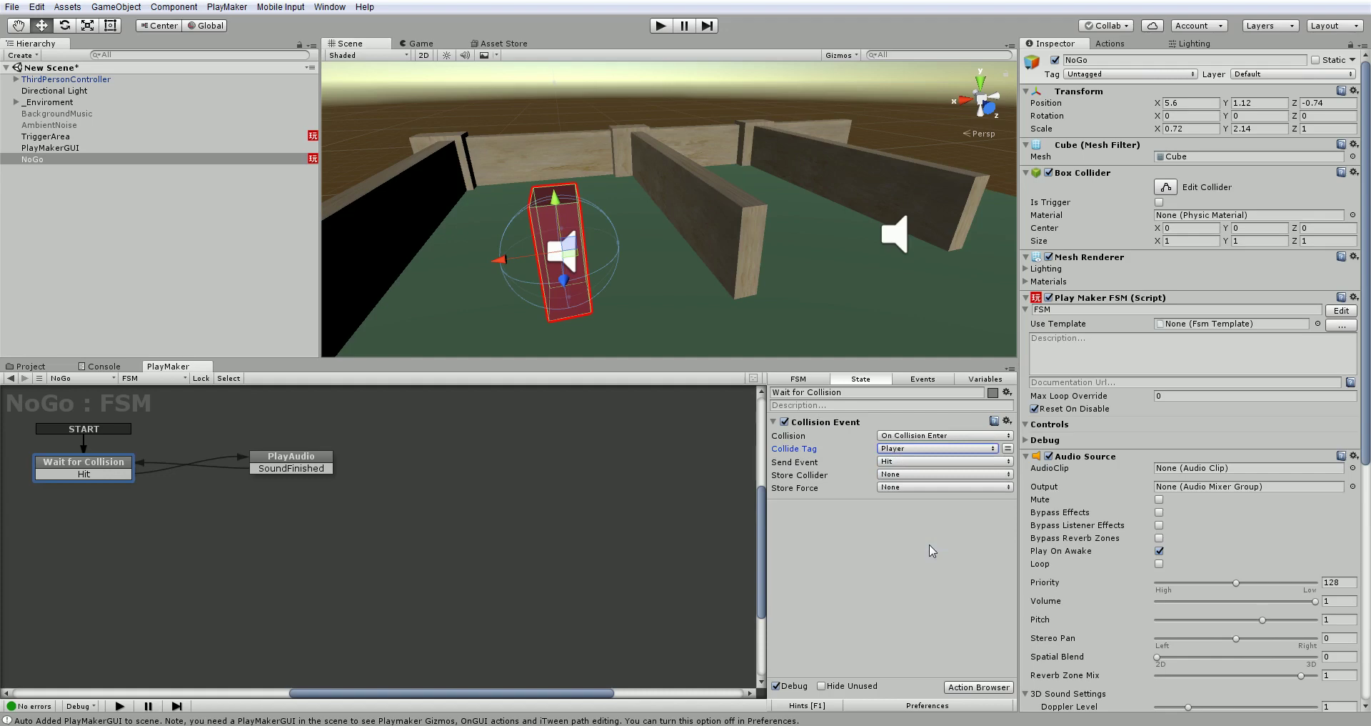